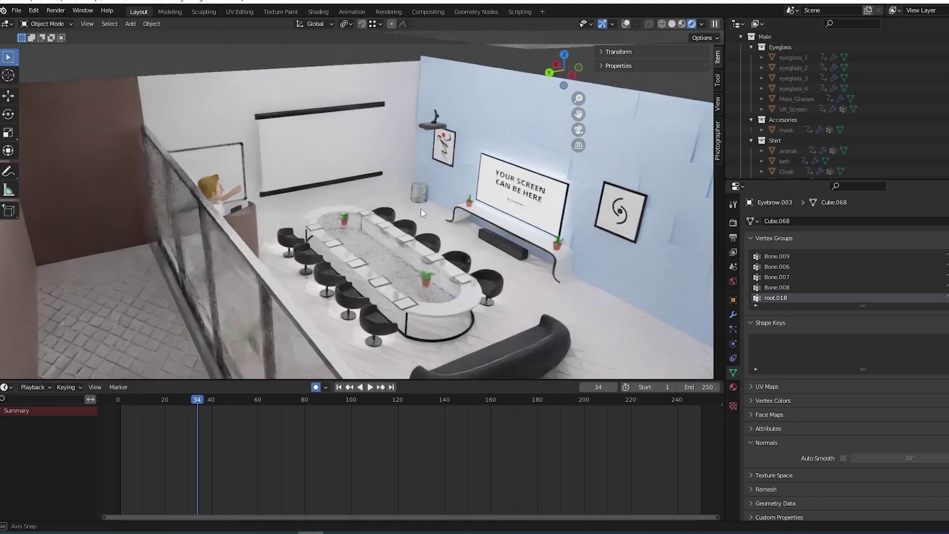
middle_drag(406, 202, 409, 204)
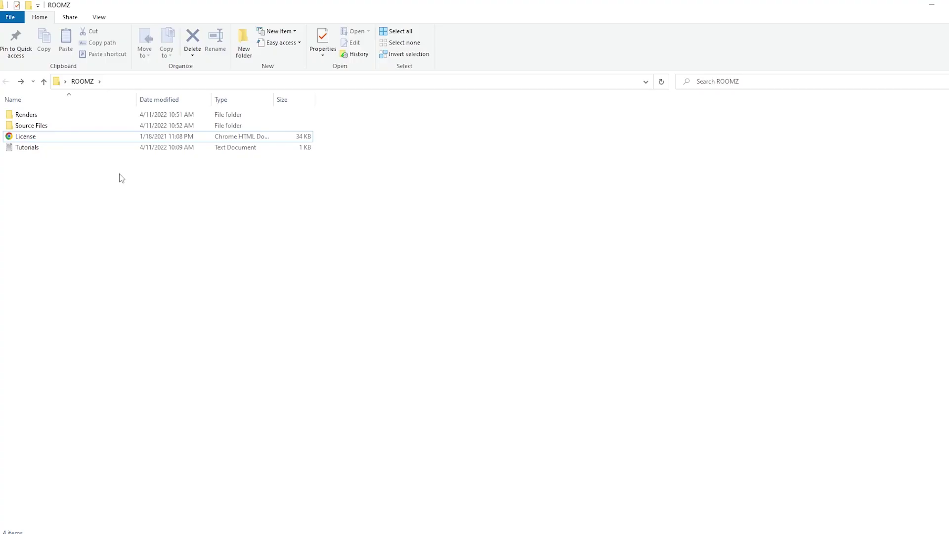
click(80, 147)
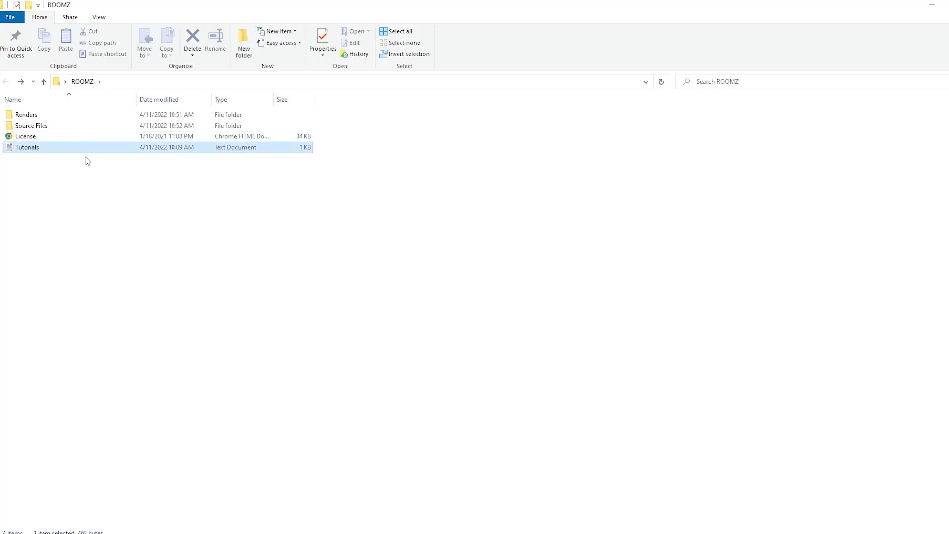
key(Up)
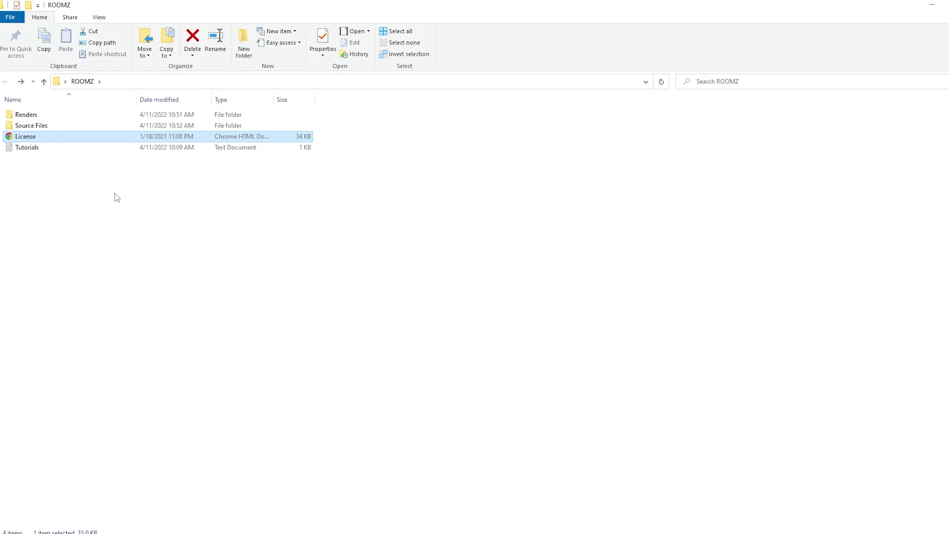
click(65, 125)
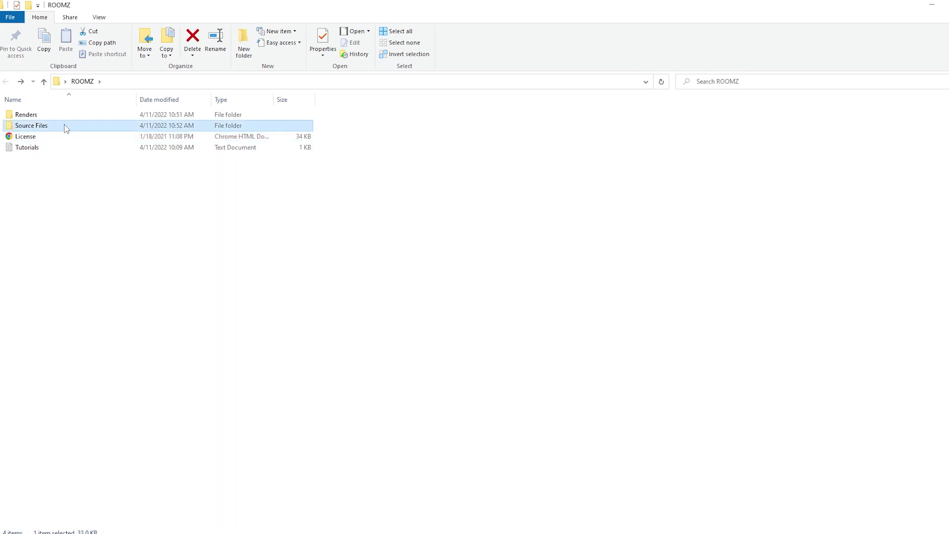
Open the Renders folder and view the Board Meeting Lounge (1) image.
double_click(66, 116)
click(16, 136)
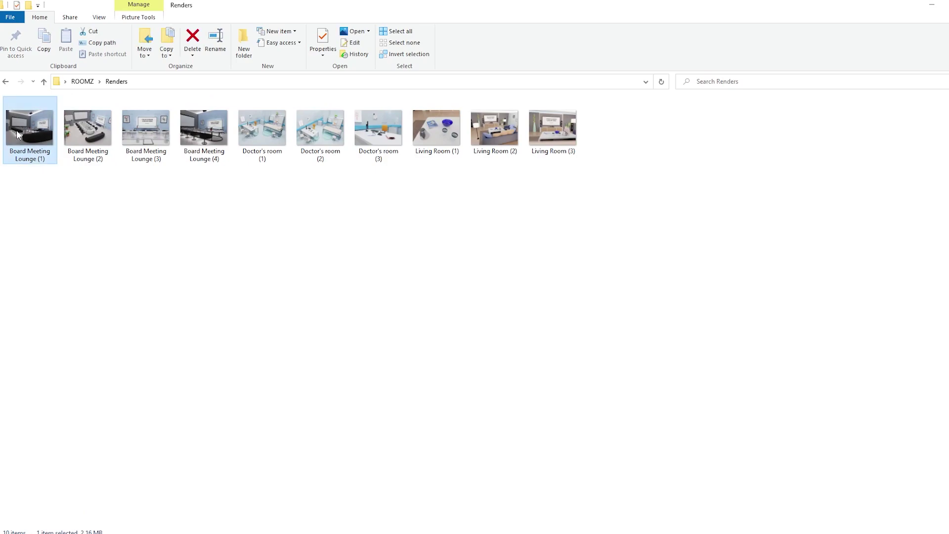
double_click(17, 135)
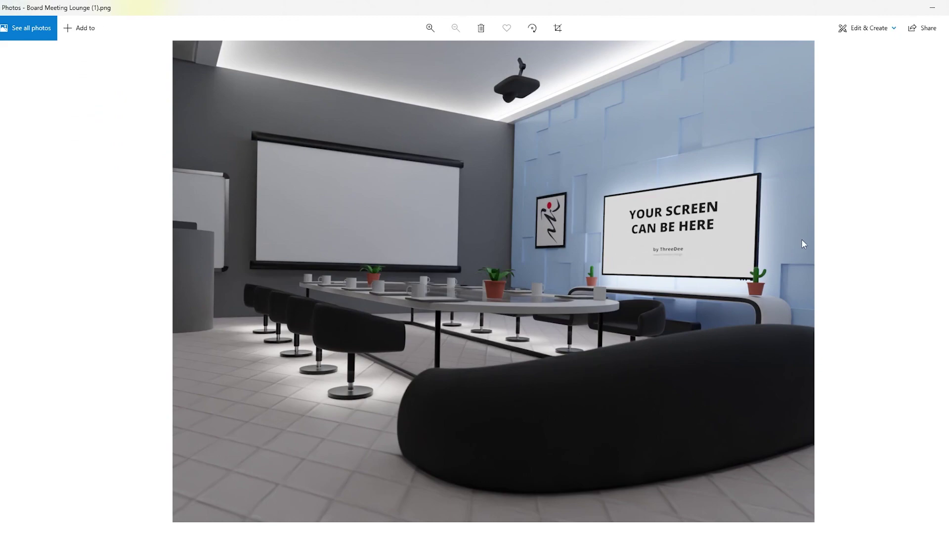
Look through the remaining renders of the board meeting lounge, the doctor's room and the living room.
key(Right)
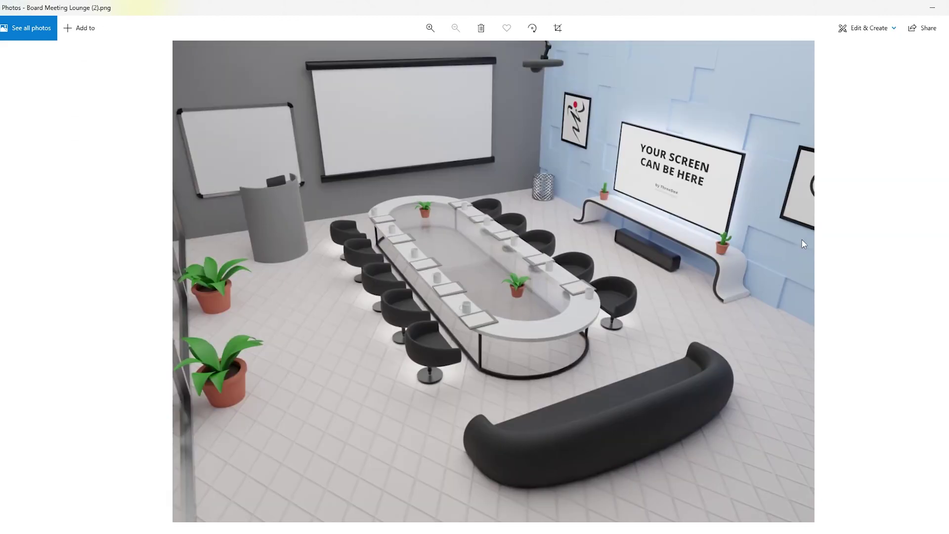
key(Right)
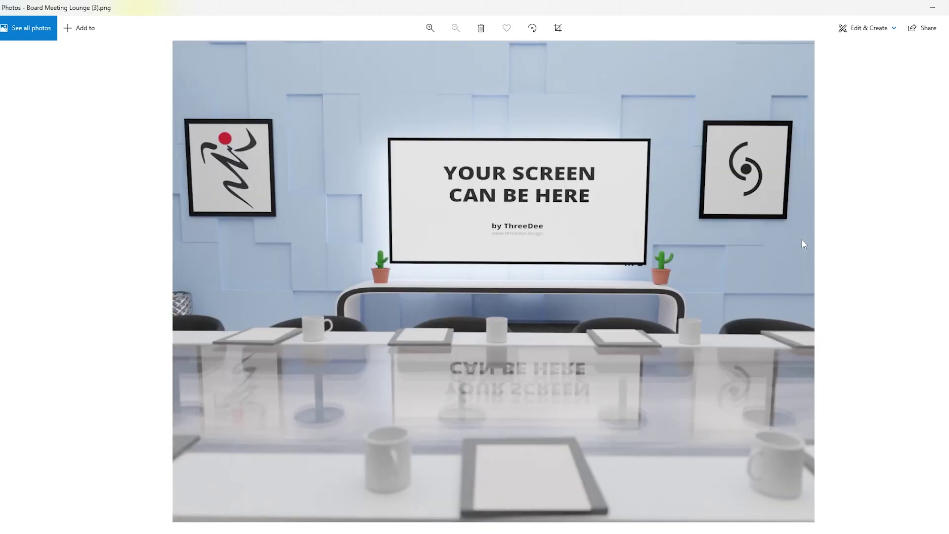
key(Right)
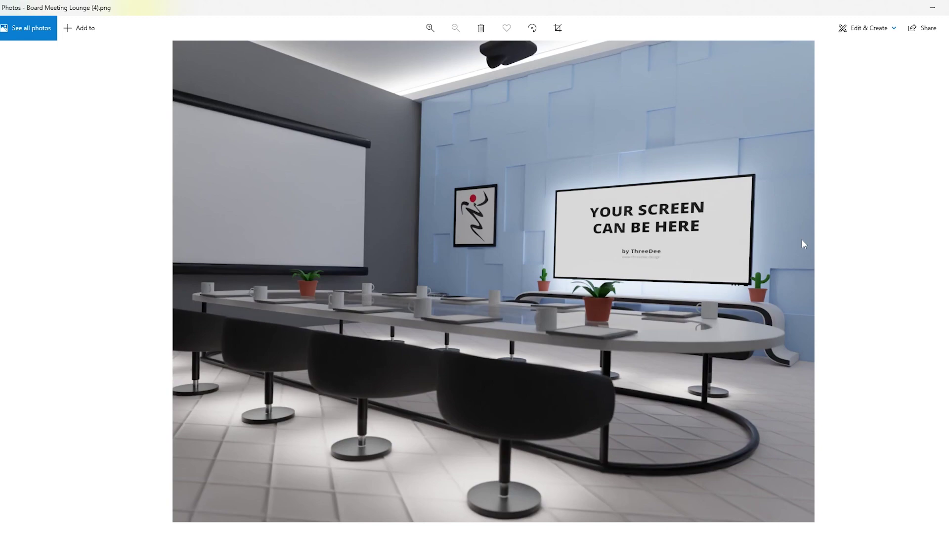
key(Right)
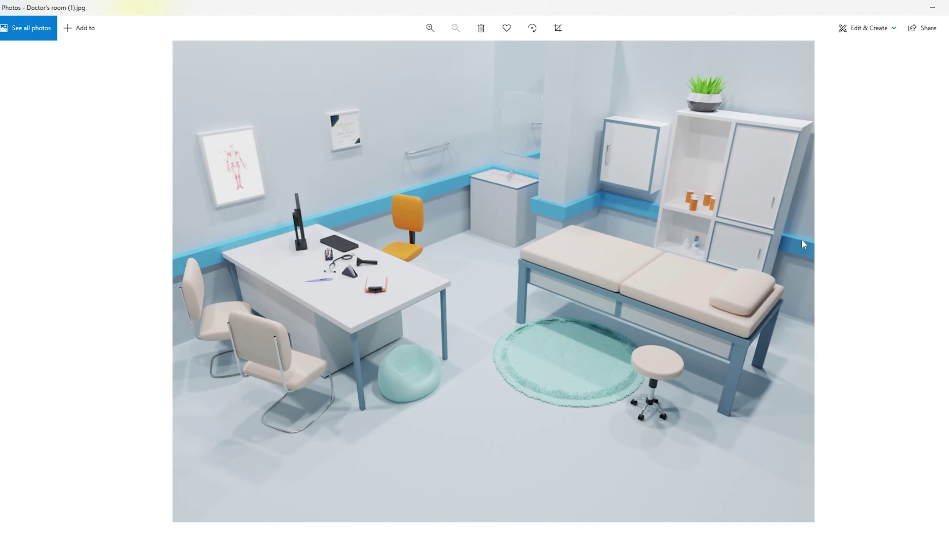
key(Right)
key(Right)
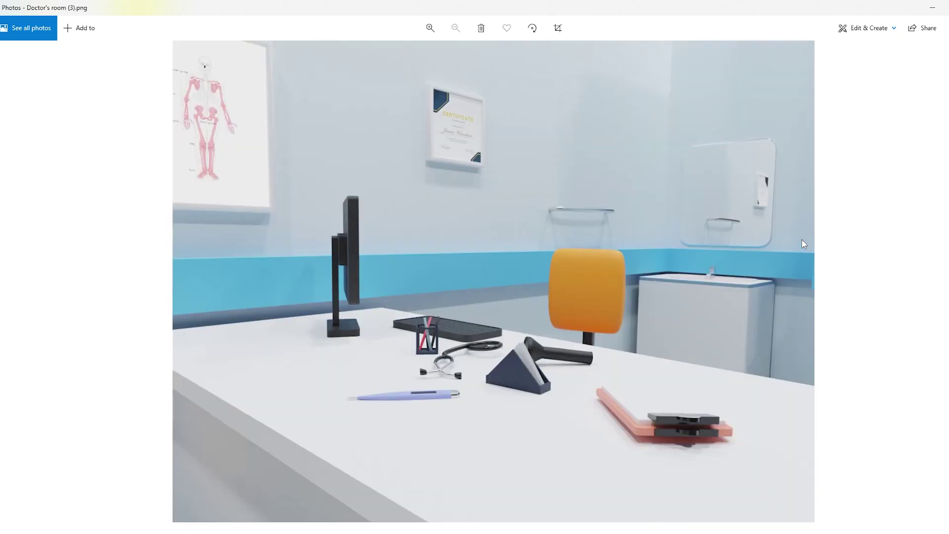
key(Right)
key(Right)
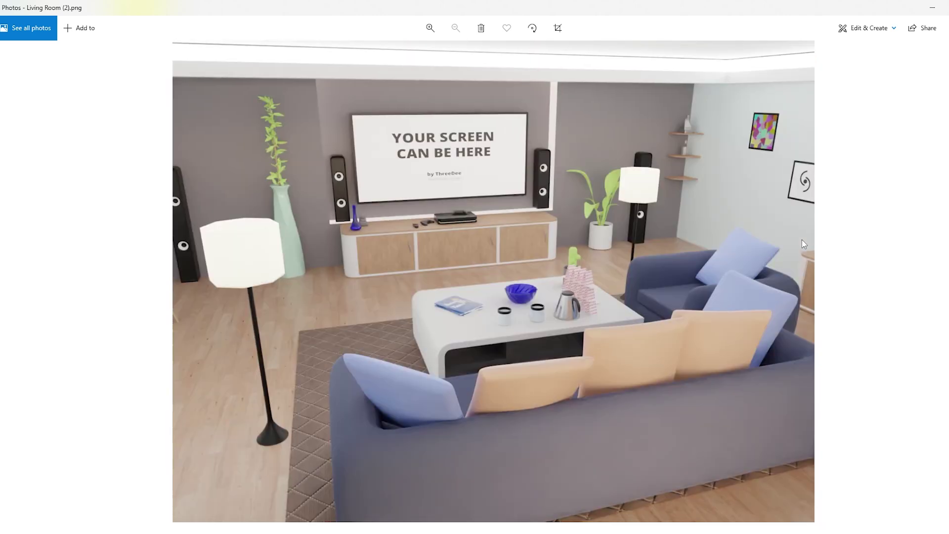
key(Right)
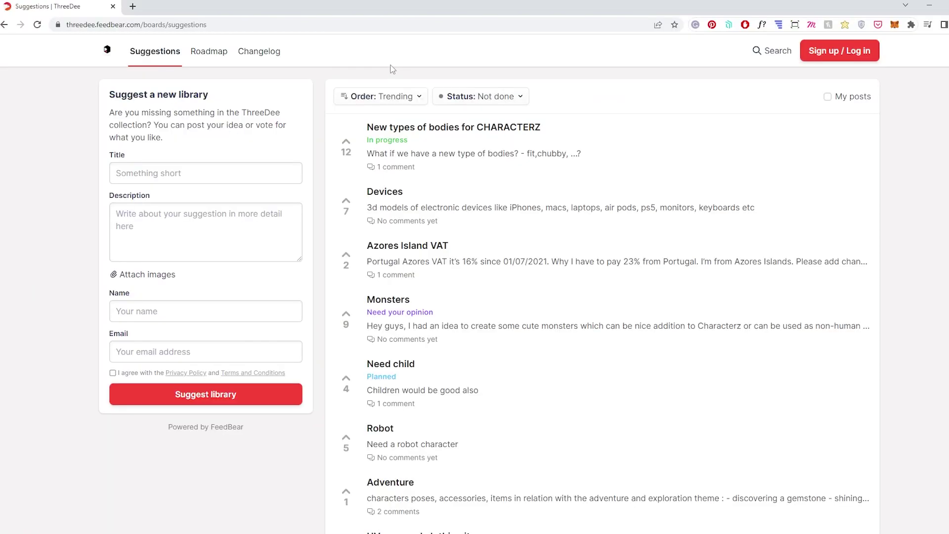
Skim the library ideas on the ThreeDee suggestions board, and look through the changelog of library updates.
scroll(436, 225, down, 5)
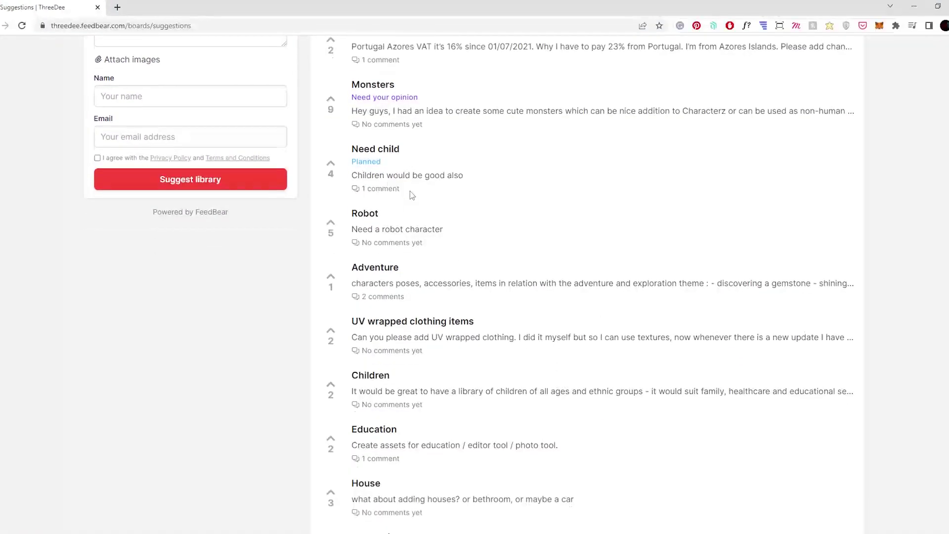
scroll(421, 224, up, 5)
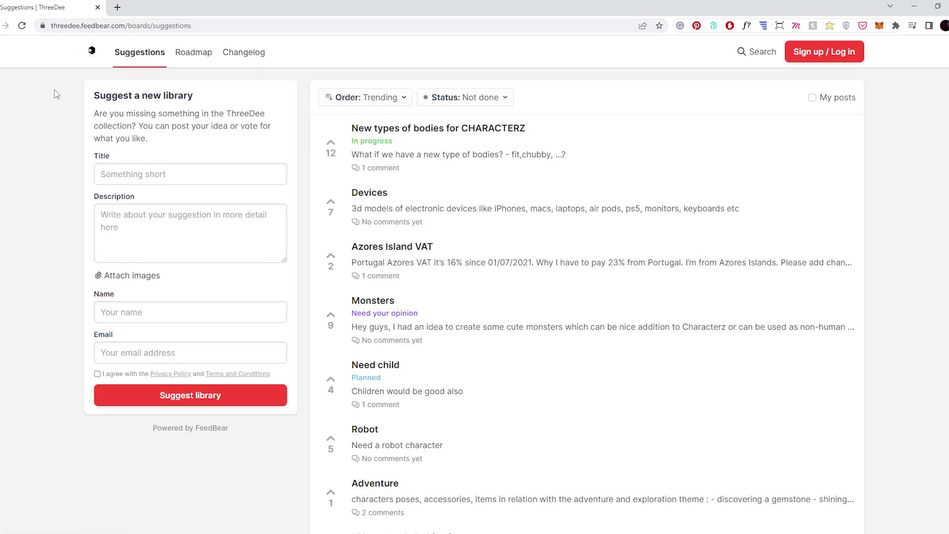
click(232, 61)
scroll(404, 171, down, 4)
scroll(404, 172, down, 20)
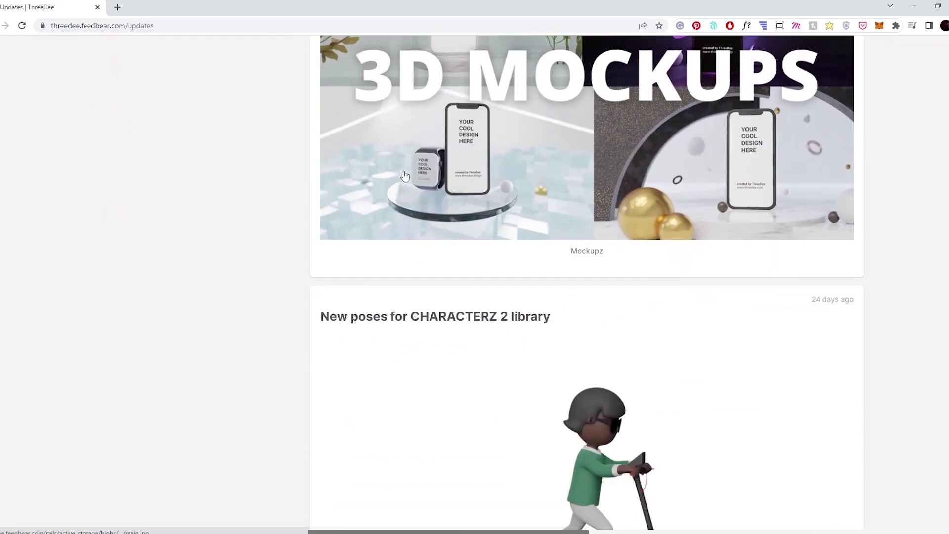
scroll(404, 173, down, 11)
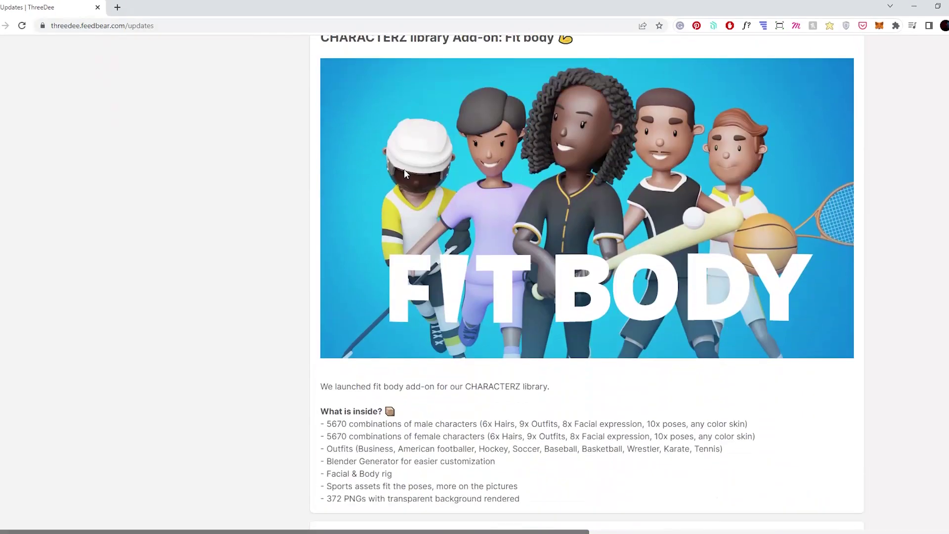
scroll(405, 173, up, 20)
scroll(404, 173, up, 15)
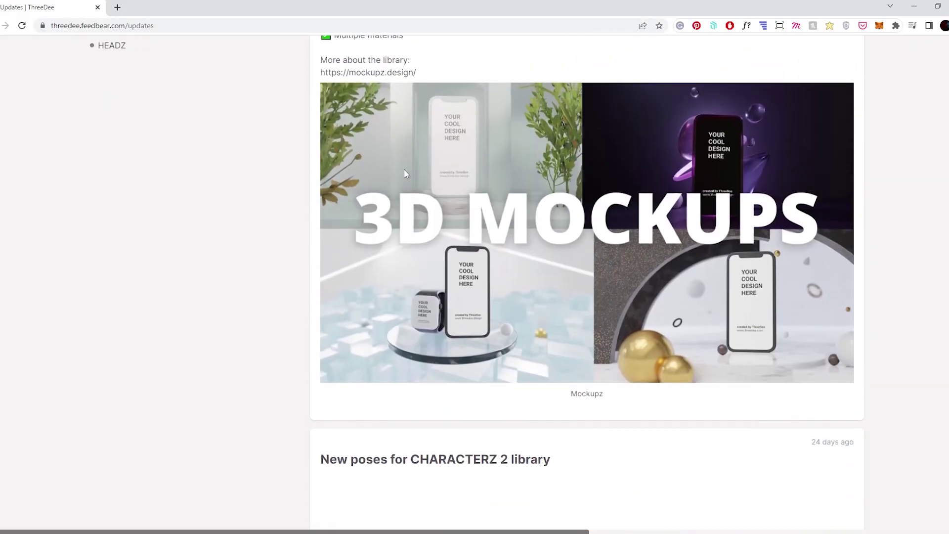
Return to the suggestions board and scan its listed library ideas again.
click(126, 49)
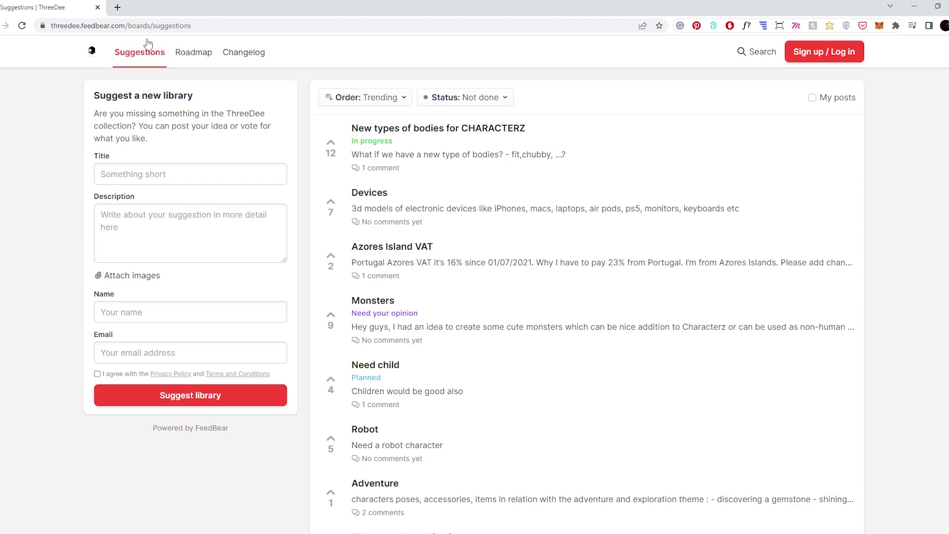
scroll(345, 248, down, 5)
scroll(345, 249, up, 5)
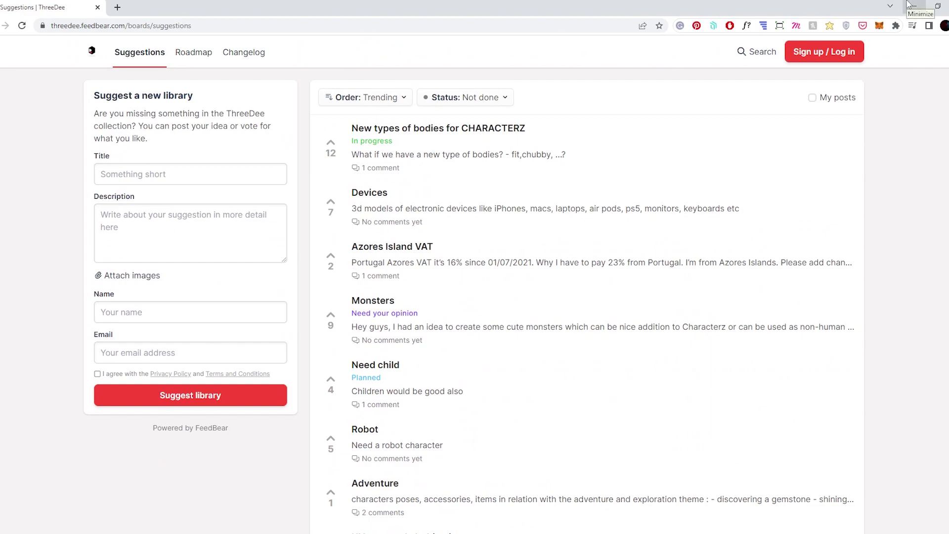
Switch from the browser to the ROOMZ Source Files folder and open the Doctor's Room file in Blender.
click(908, 5)
click(59, 118)
click(59, 118)
click(63, 170)
click(45, 117)
double_click(44, 115)
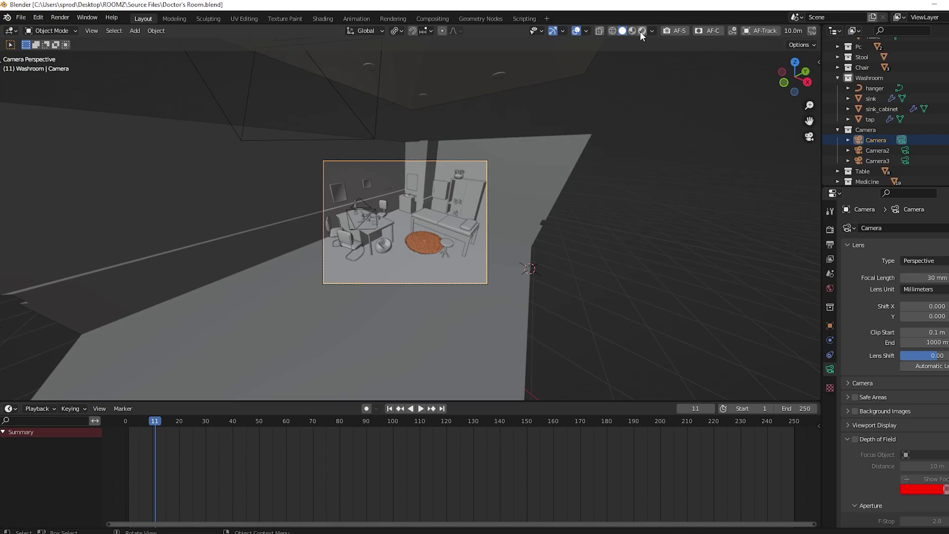
Show the doctor's room in rendered shading and leave the camera view for a free perspective of the scene.
key(z)
middle_drag(513, 228, 459, 213)
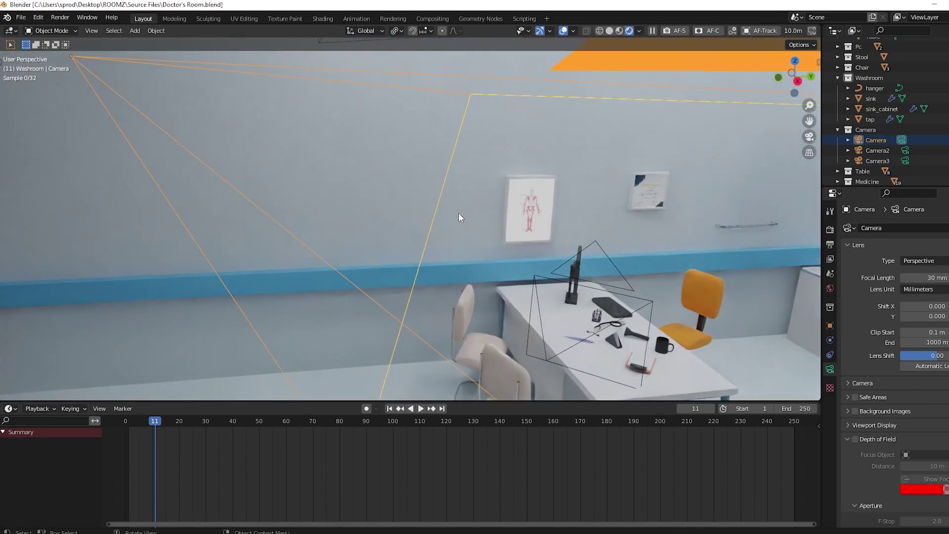
scroll(459, 213, down, 4)
shift+middle_drag(632, 231, 427, 167)
middle_drag(561, 226, 528, 224)
middle_drag(414, 224, 11, 257)
scroll(346, 154, down, 6)
Examine the doctor's desk and its items up close, and the overall layout of the furnished room.
middle_drag(346, 154, 423, 195)
scroll(294, 236, up, 3)
middle_drag(294, 236, 288, 164)
scroll(437, 176, up, 3)
scroll(437, 176, up, 4)
scroll(284, 184, down, 5)
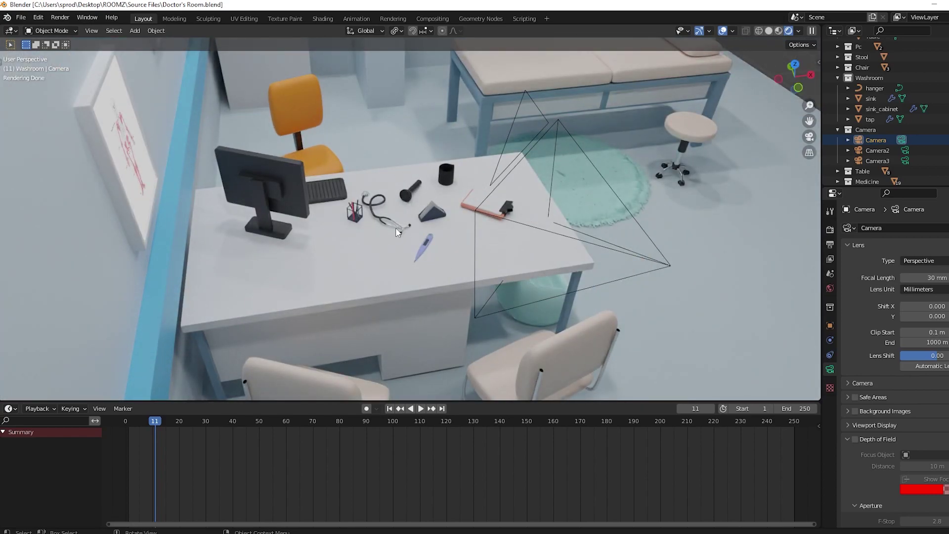
scroll(405, 225, down, 4)
scroll(409, 222, down, 3)
scroll(863, 120, up, 5)
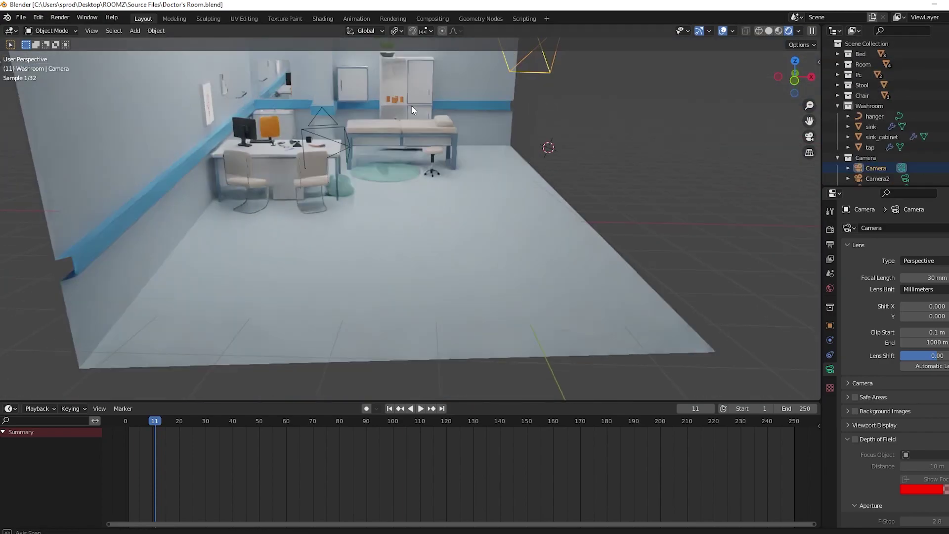
Change the base color of the examination bed's chair_material to bright green.
middle_drag(408, 171, 394, 150)
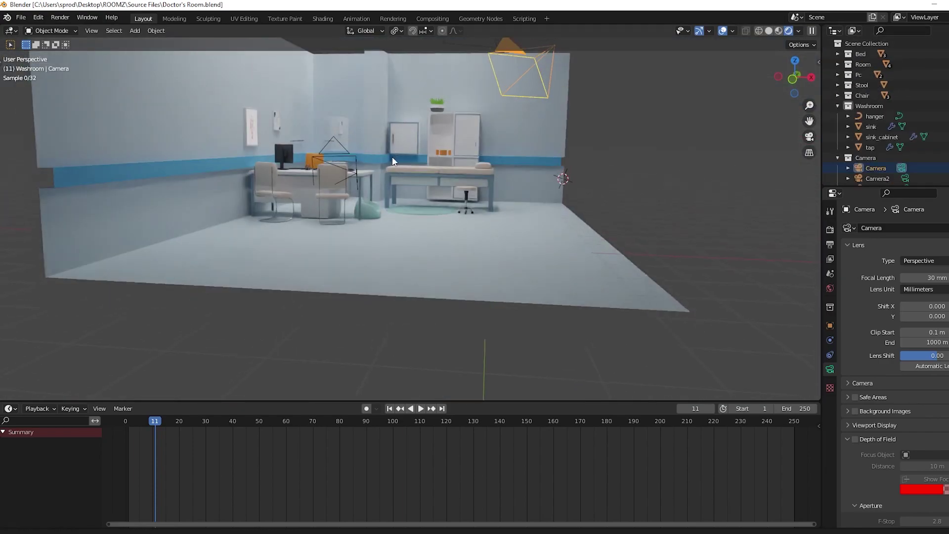
scroll(390, 158, up, 3)
scroll(382, 181, up, 2)
click(437, 214)
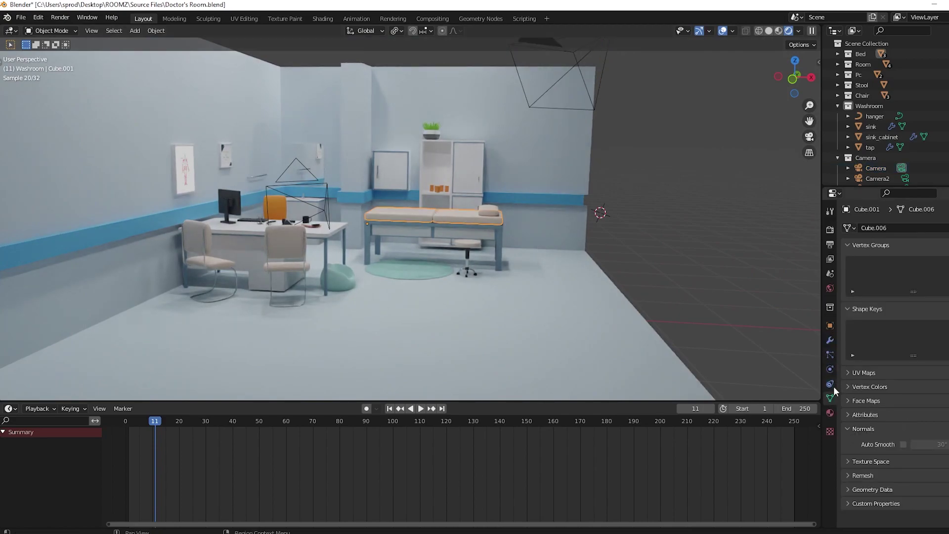
click(831, 413)
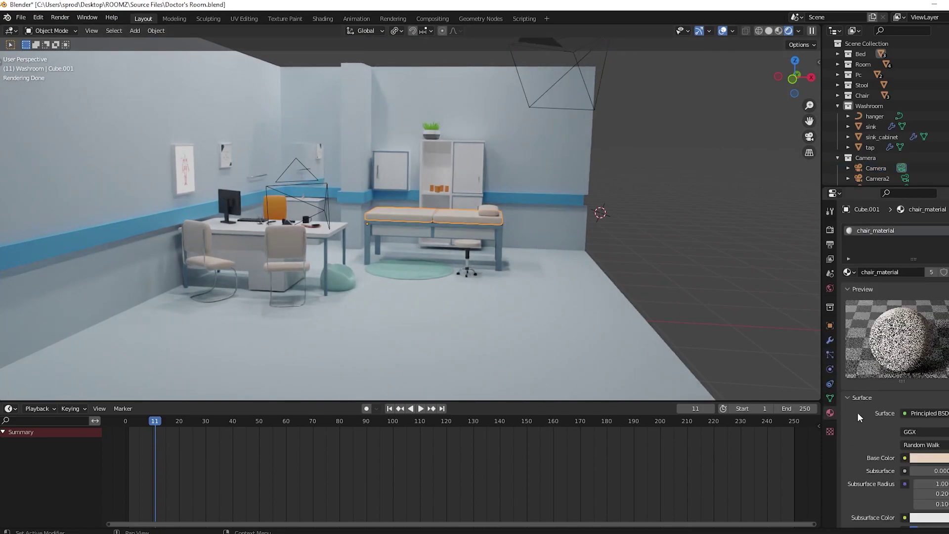
click(928, 455)
click(901, 334)
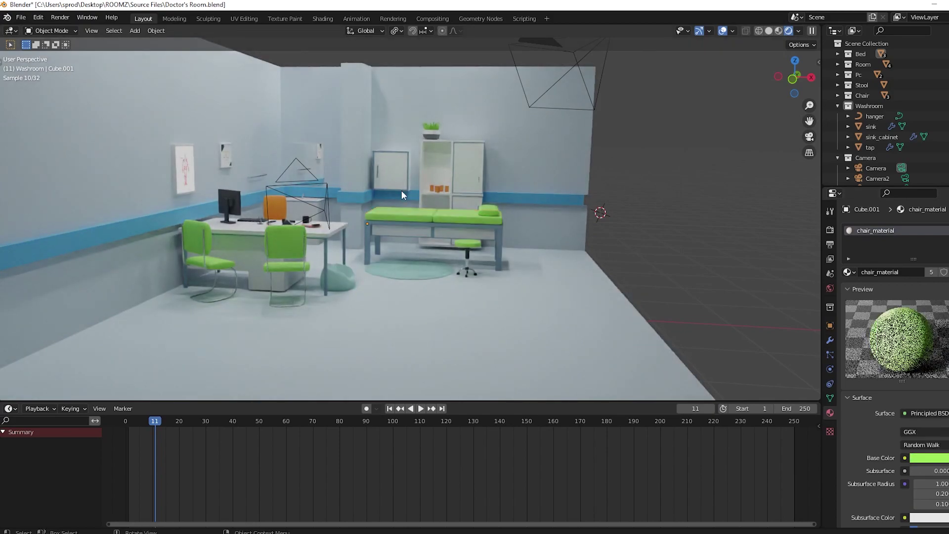
Change the base color of the room walls' Material.003 to light green.
click(396, 120)
click(927, 474)
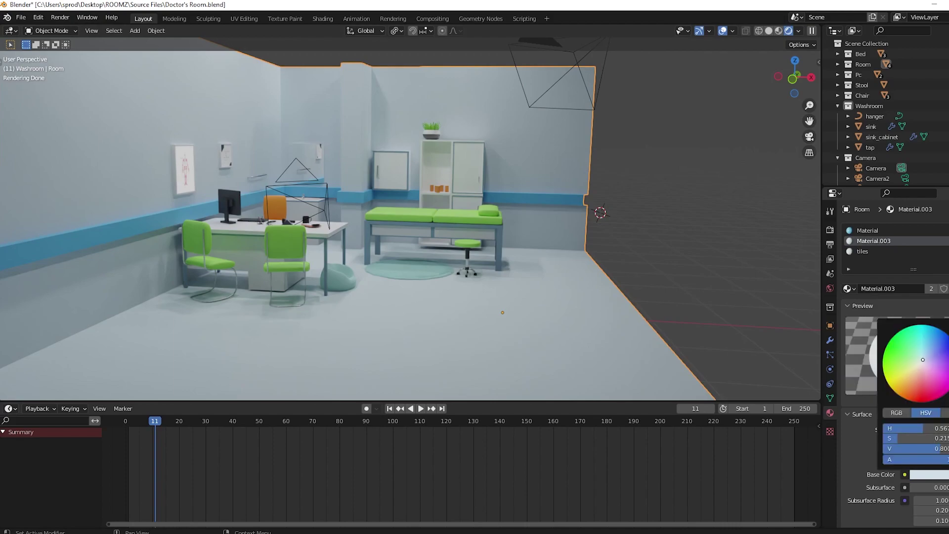
drag(918, 361, 902, 349)
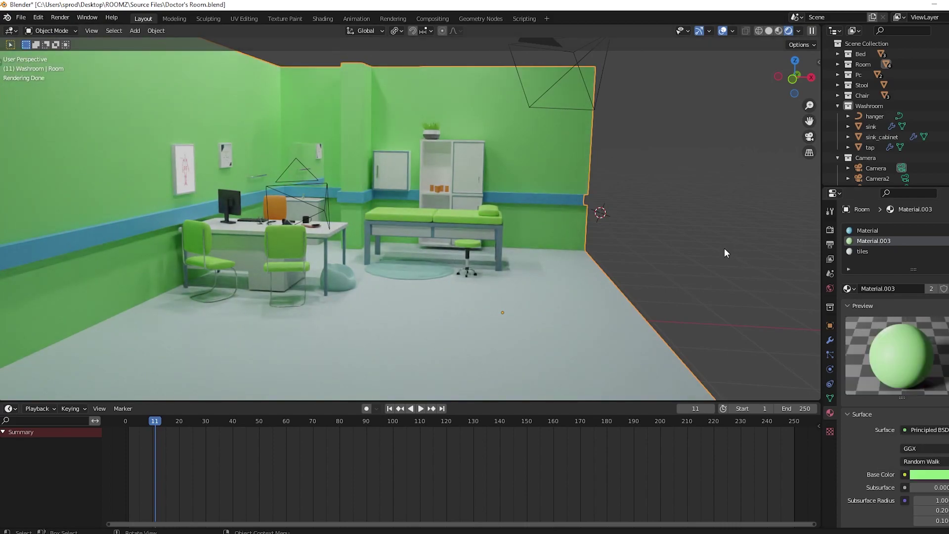
Duplicate the visitor chair in front of the desk and place the copy at the floor's open edge, beyond the bed and stool.
click(304, 262)
key(ctrl+c)
key(ctrl+v)
key(g)
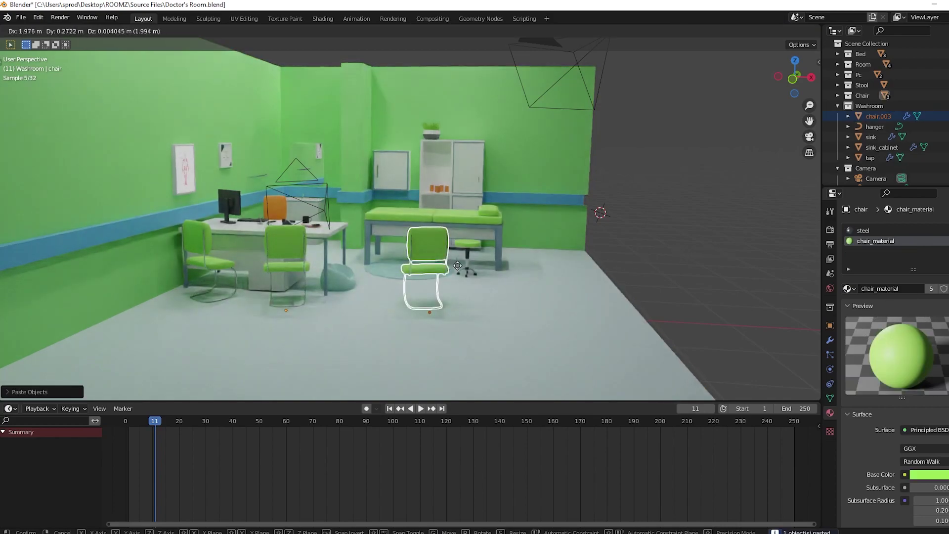
click(658, 275)
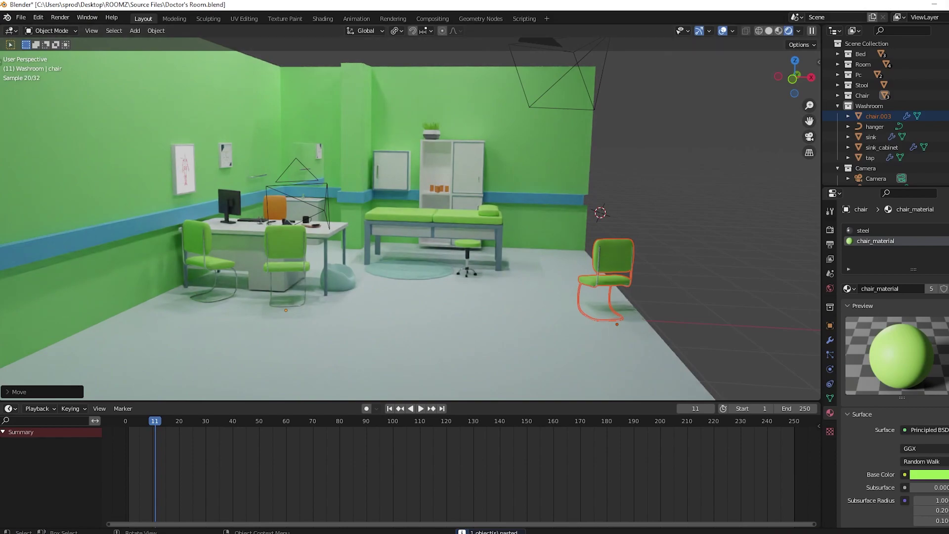
Close the Doctor's Room file without saving and open the Living Room file from the Source Files folder.
click(948, 5)
click(515, 294)
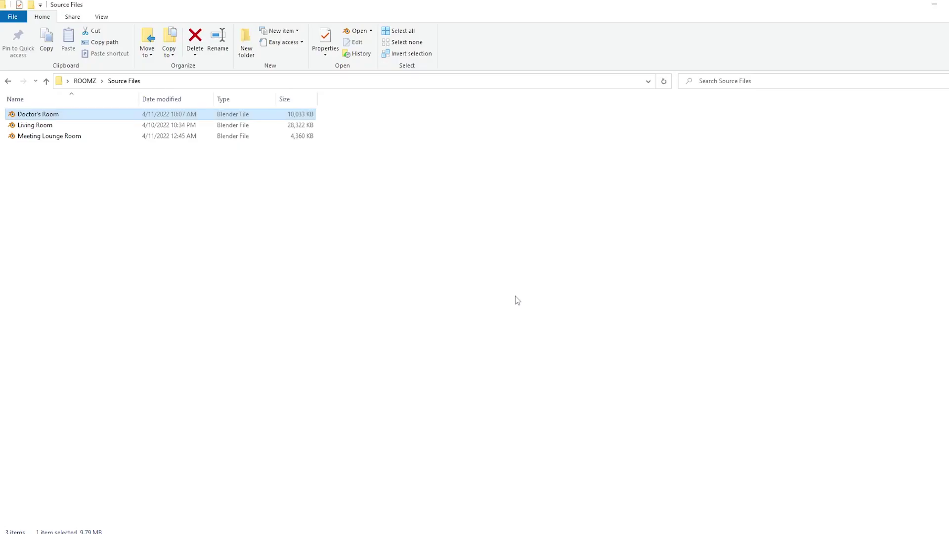
click(37, 127)
double_click(38, 127)
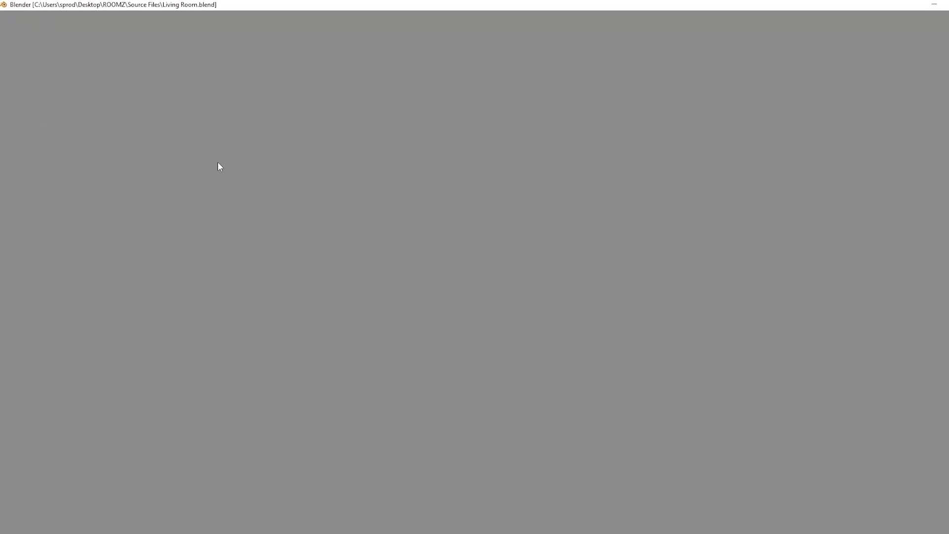
scroll(418, 269, down, 4)
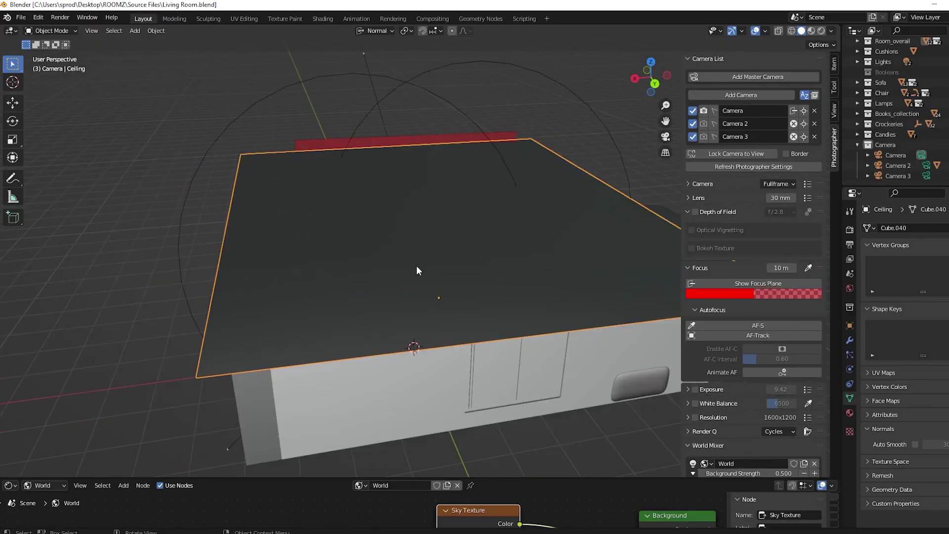
Examine the living room interior in rendered view, including the sofas, coffee table items and TV wall.
scroll(404, 267, up, 6)
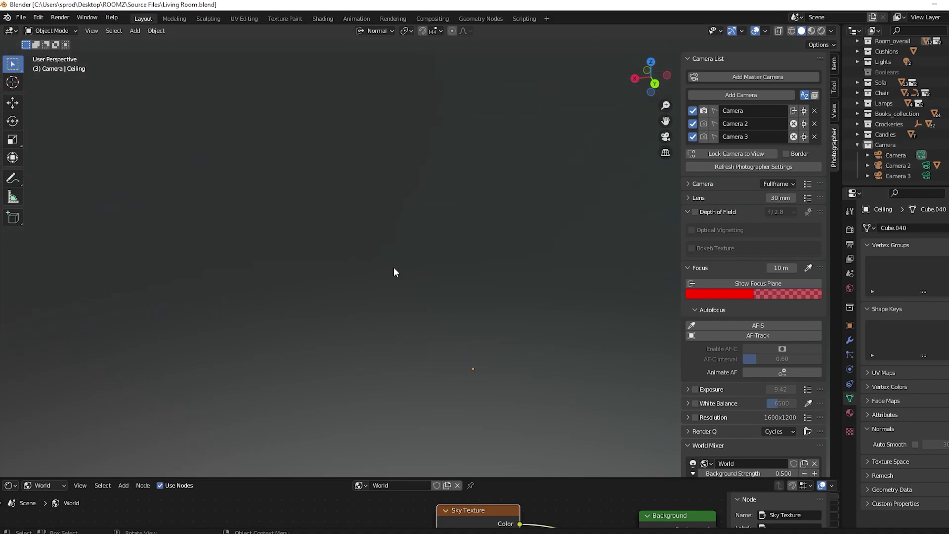
scroll(394, 266, down, 5)
scroll(386, 254, up, 2)
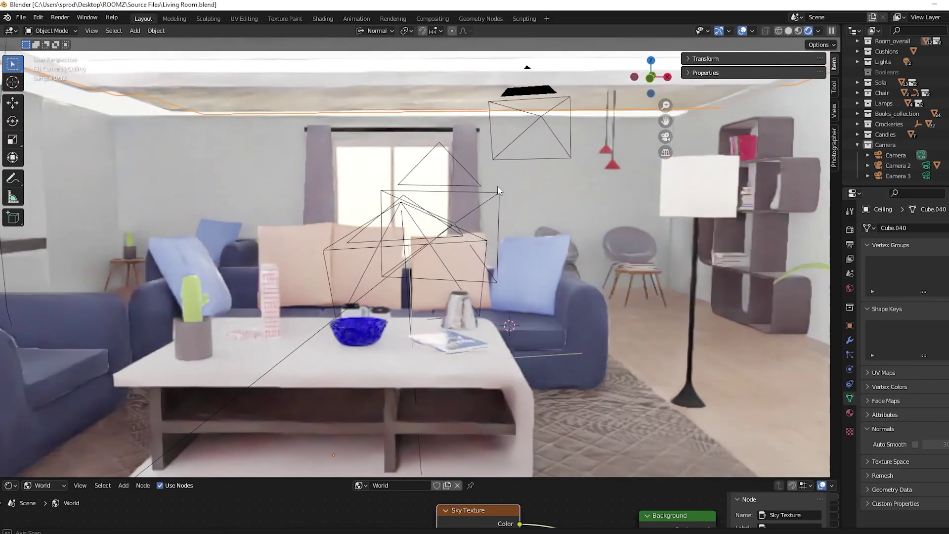
middle_drag(497, 185, 652, 225)
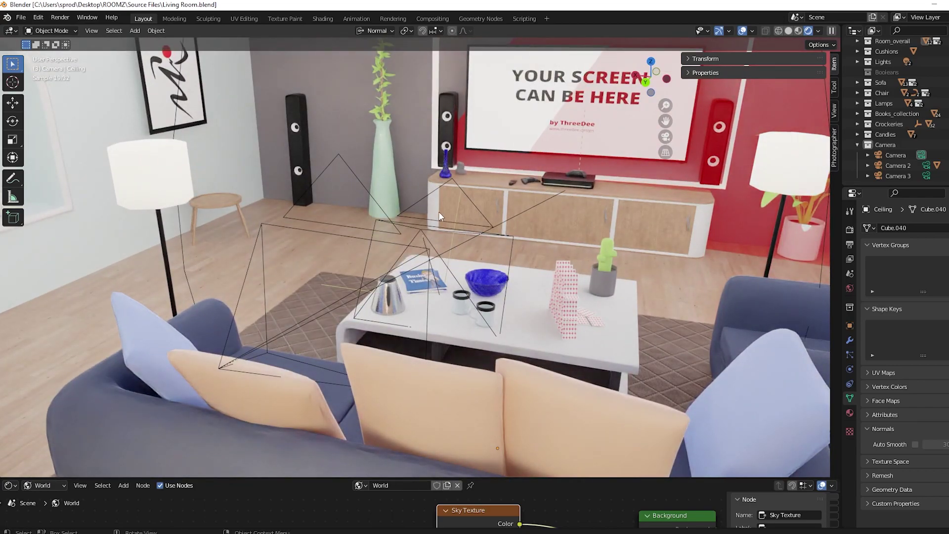
scroll(436, 272, up, 4)
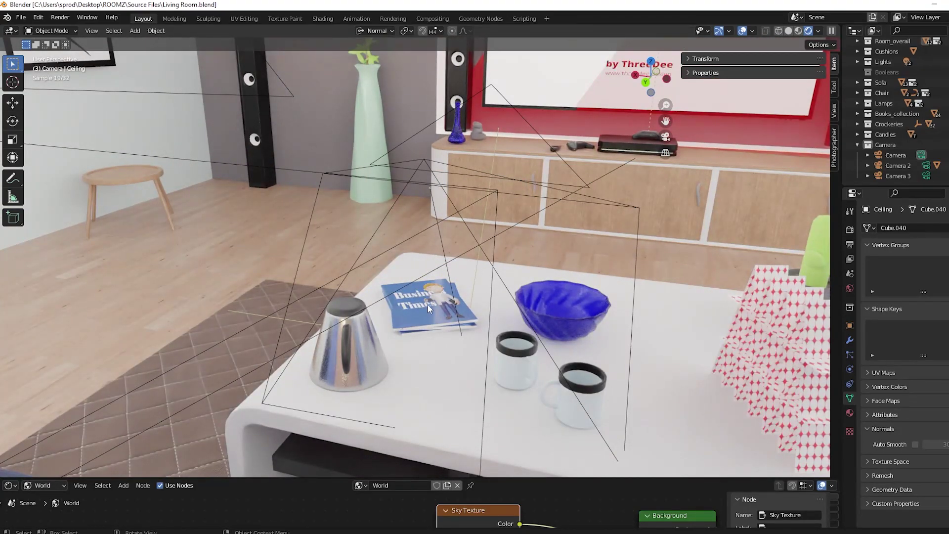
scroll(427, 303, down, 5)
middle_drag(428, 303, 381, 225)
click(365, 228)
key(KP_Decimal)
scroll(381, 225, down, 10)
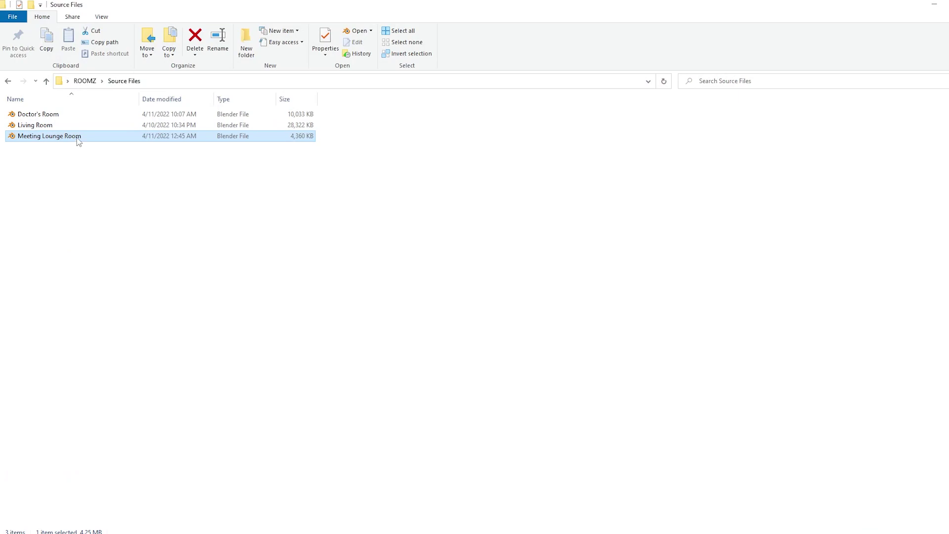
Open the Meeting Lounge Room file from the Source Files folder and show its interior in rendered view outside the camera.
double_click(50, 135)
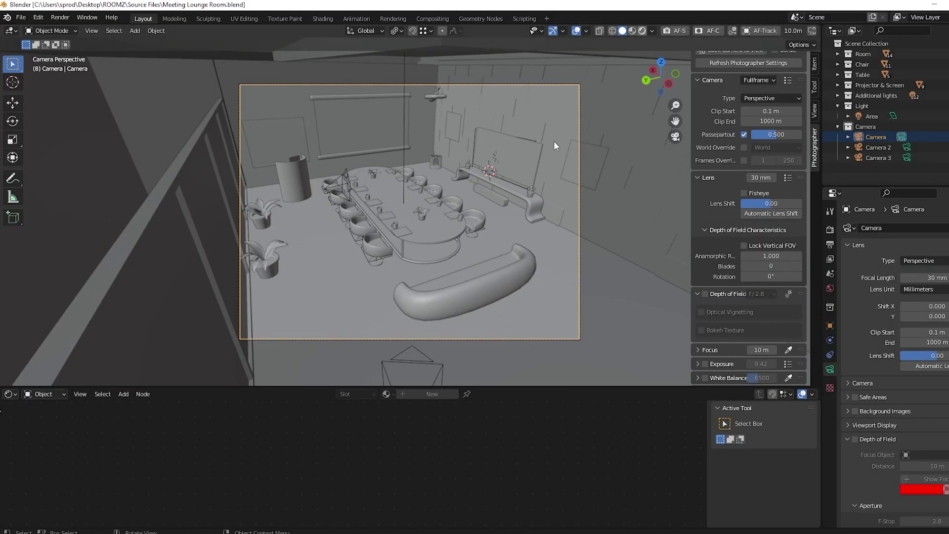
key(z)
key(KP_0)
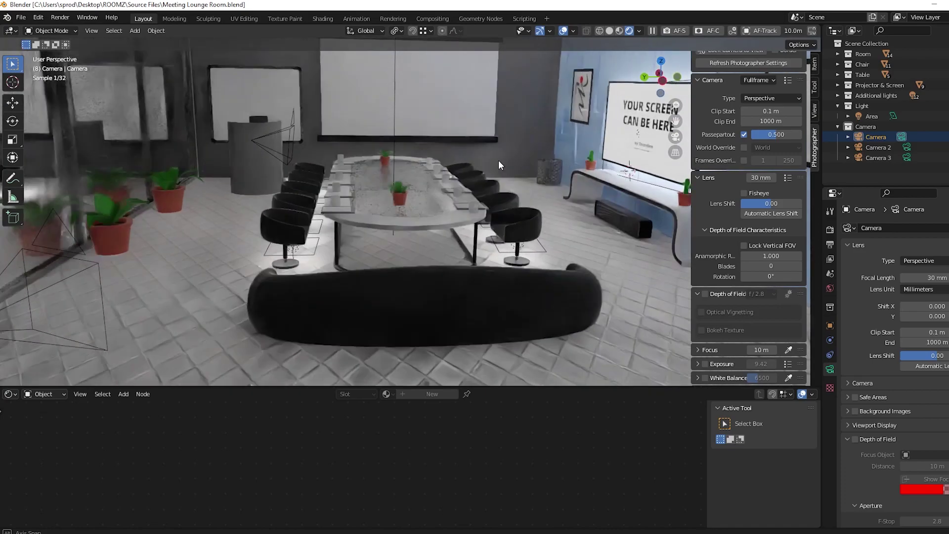
scroll(494, 157, up, 6)
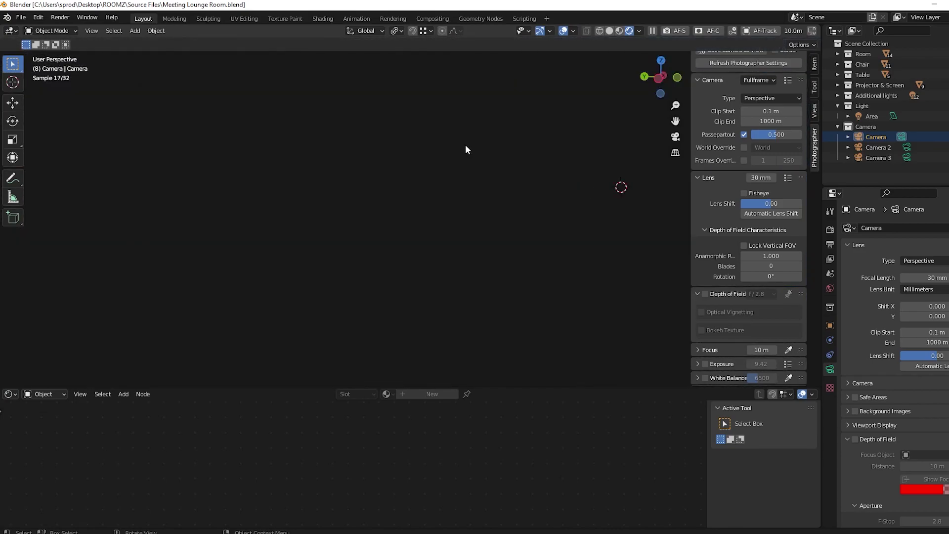
scroll(464, 143, down, 10)
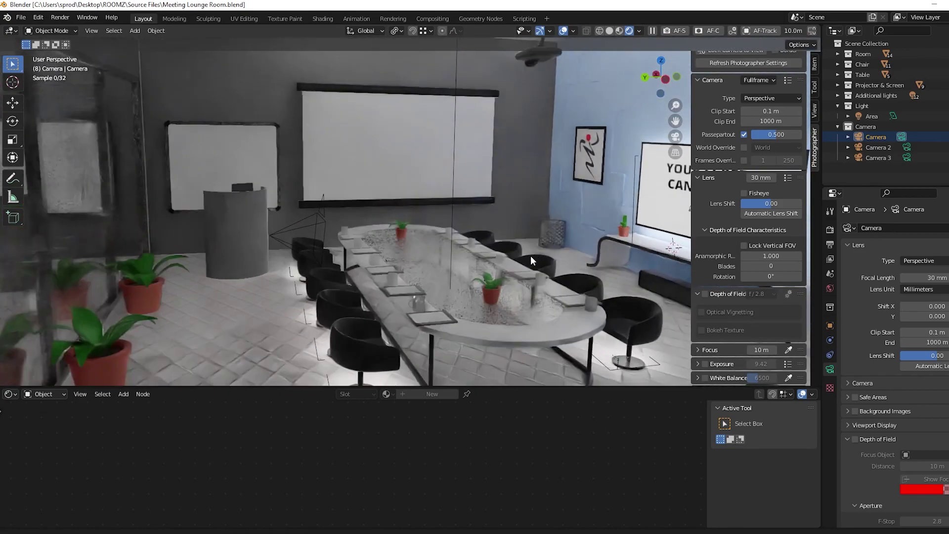
Raise the meeting room's ceiling along the global Z axis, clear of the walls.
scroll(531, 256, up, 3)
click(410, 56)
key(g)
key(z)
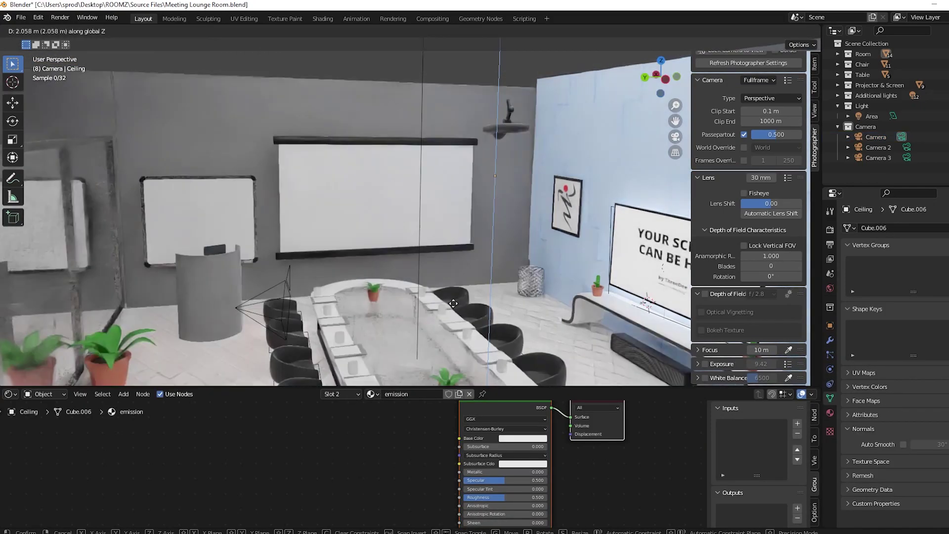
click(455, 335)
Examine the meeting room from several angles and select the speaker under the bench below the wall screen.
middle_drag(455, 337, 291, 210)
scroll(434, 239, down, 5)
click(291, 210)
scroll(231, 220, up, 5)
middle_drag(233, 220, 480, 247)
scroll(416, 216, up, 4)
click(478, 270)
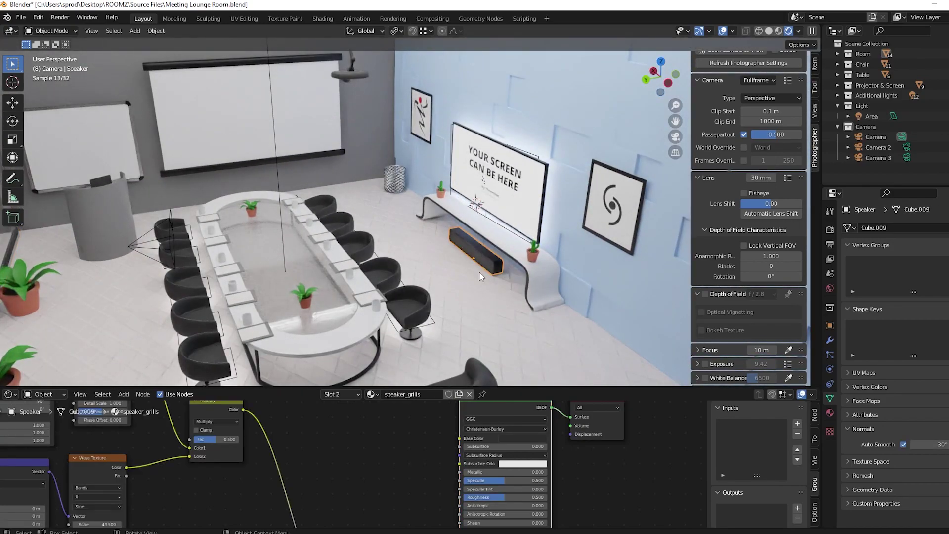
Inspect the meeting room's furnishings by selecting a conference chair, the whiteboard, the projection screen, the projector mount and the podium in turn.
click(320, 214)
middle_drag(288, 220, 264, 182)
click(264, 181)
click(211, 142)
click(309, 123)
click(466, 71)
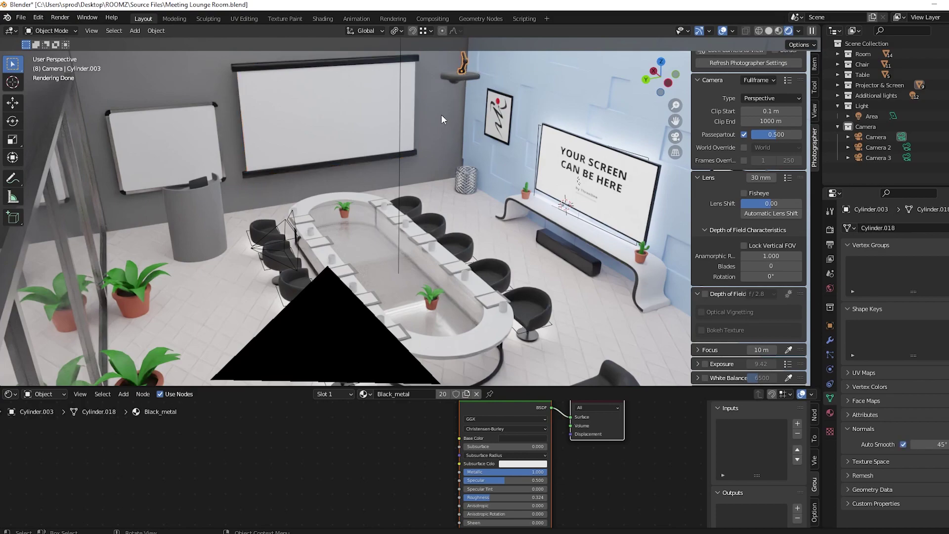
click(204, 202)
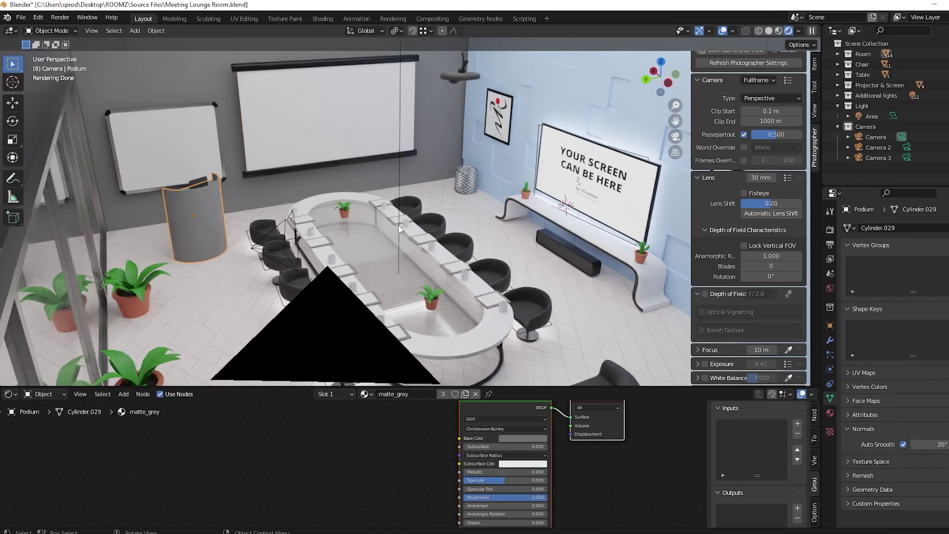
middle_drag(389, 215, 357, 199)
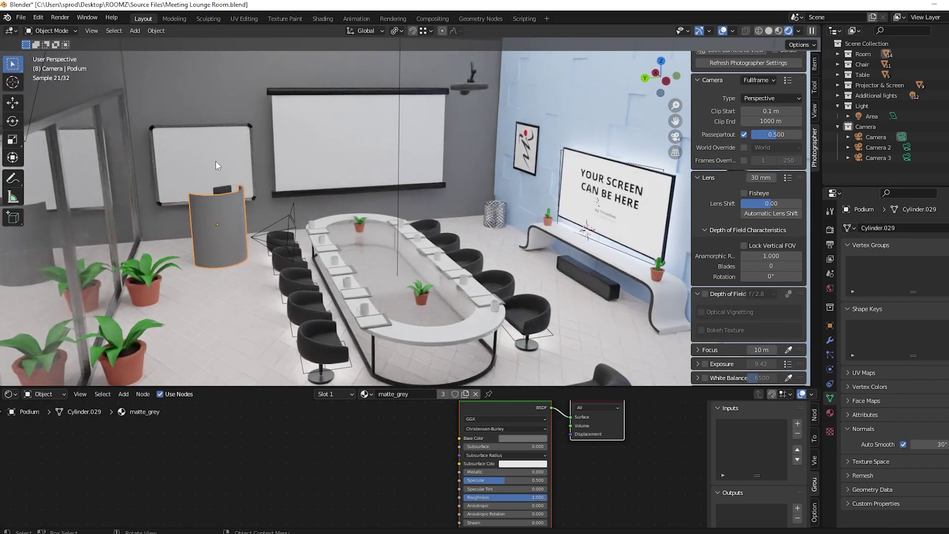